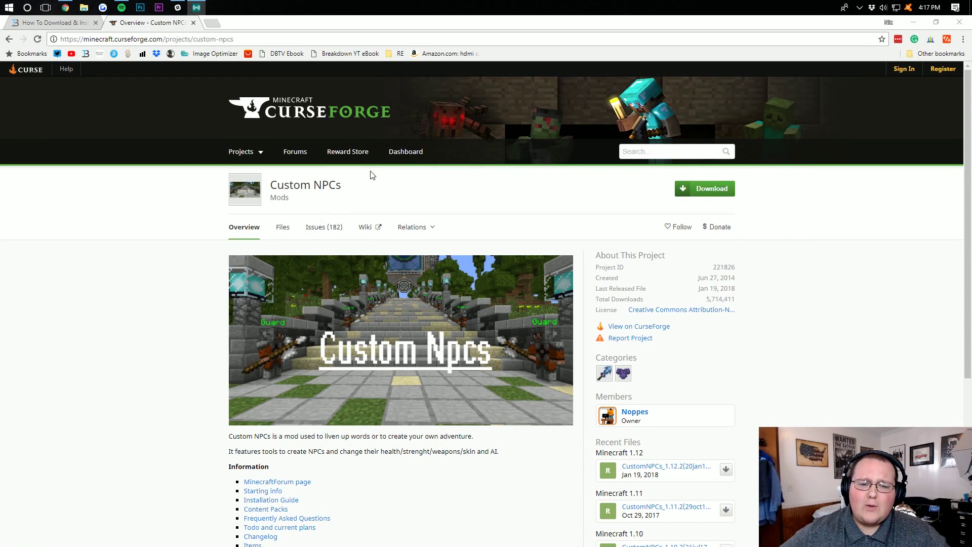
left_click_drag(356, 188, 284, 181)
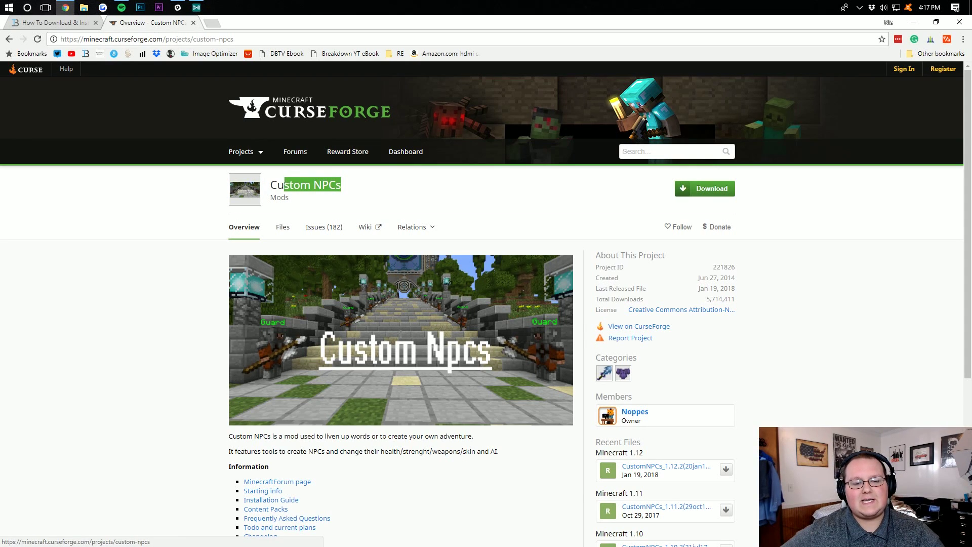
key("F5")
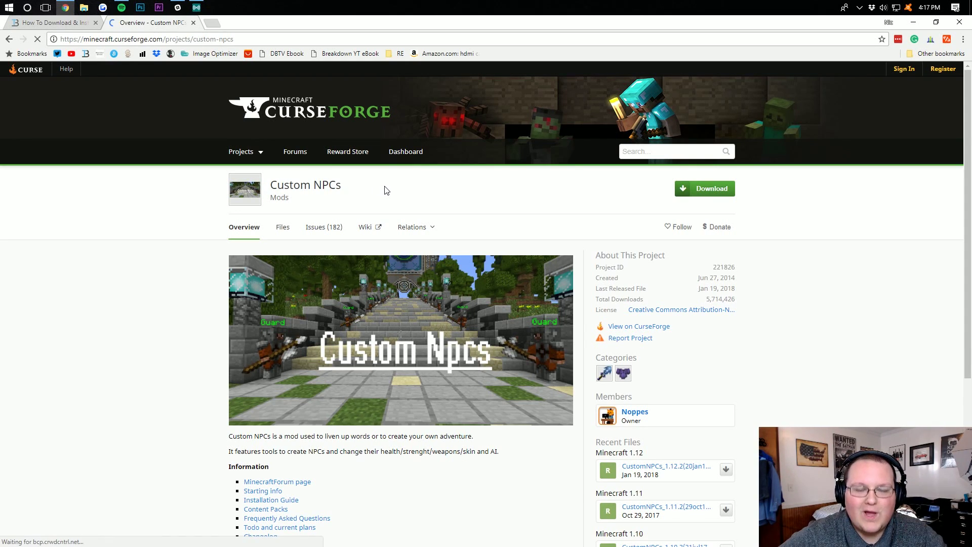
key("alt+Left")
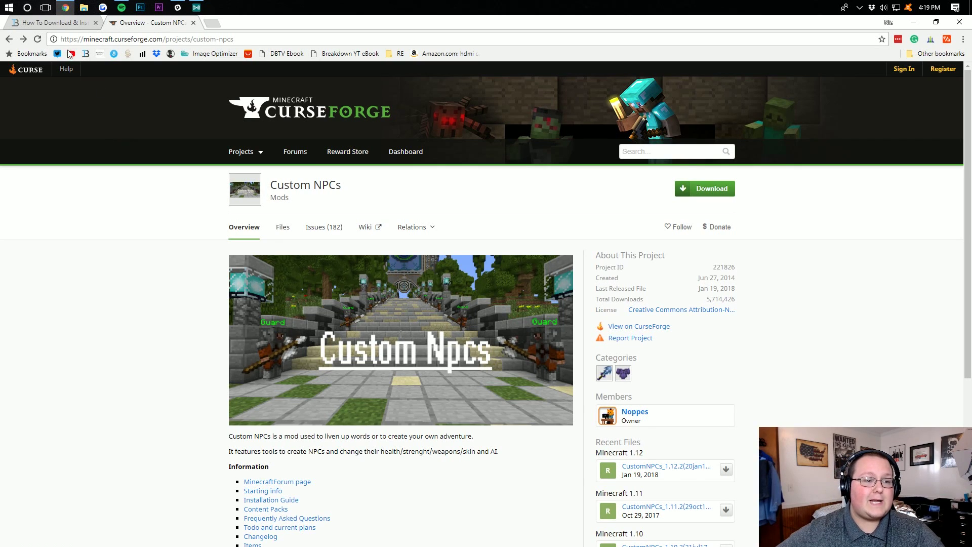
- Switch to the Forge install article and follow its Download Forge link to the Minecraft Forge downloads page
left_click(53, 25)
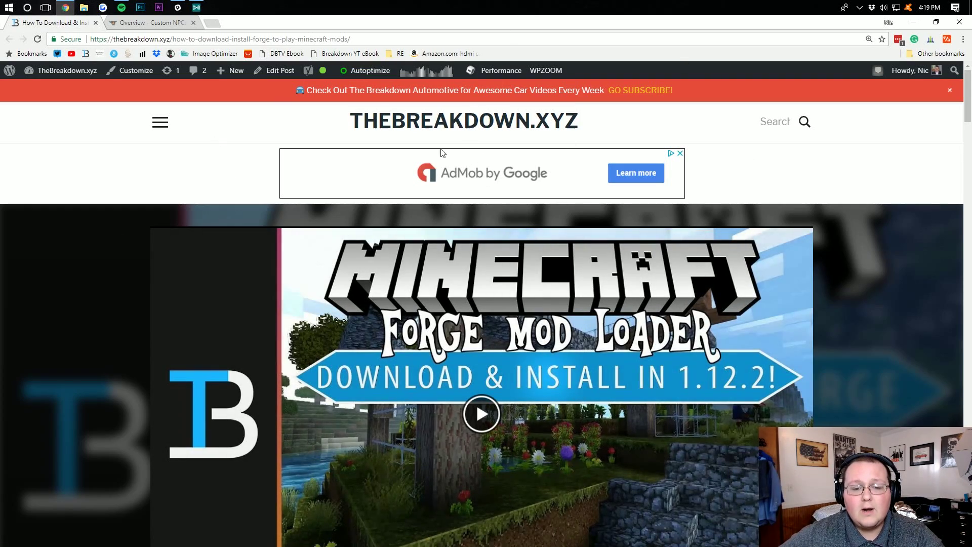
scroll(401, 123, "down", 1)
scroll(401, 123, "down", 15)
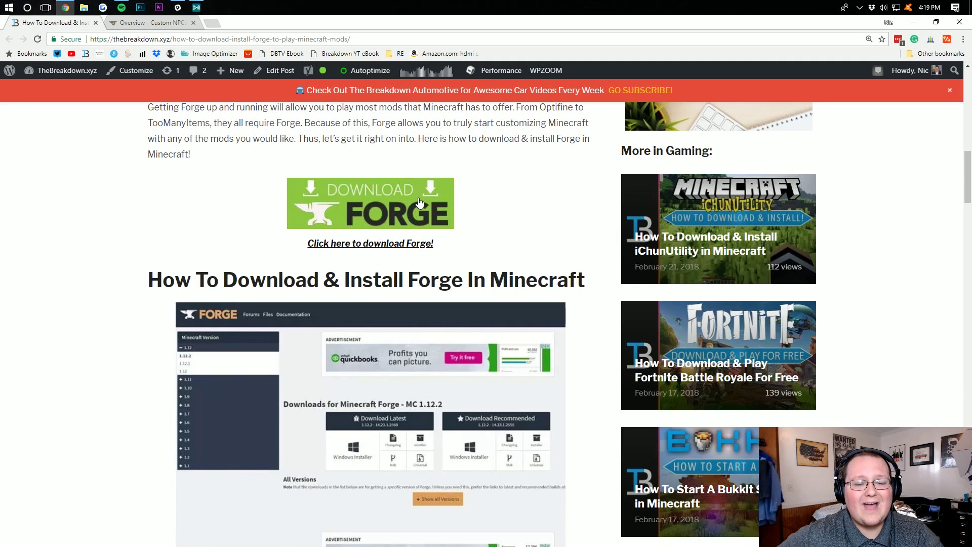
left_click(369, 203)
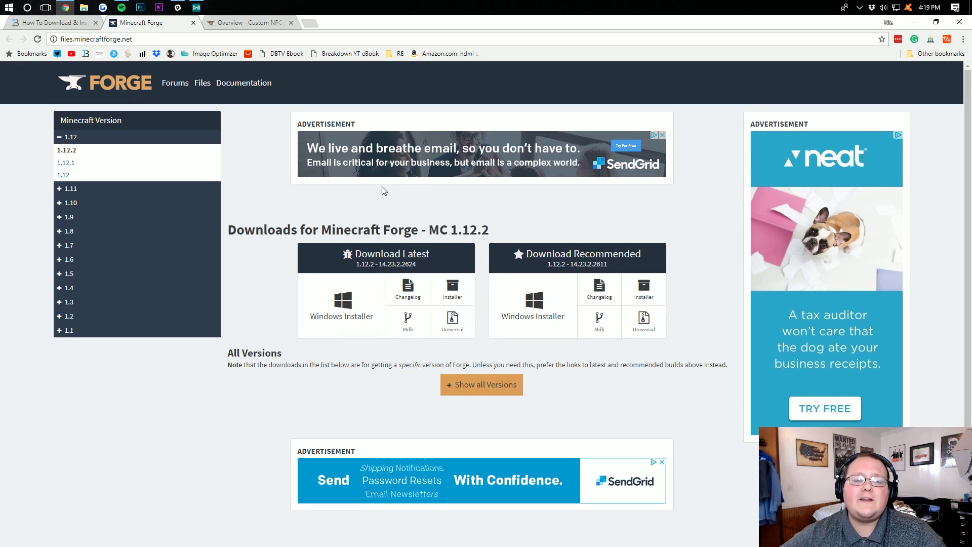
double_click(49, 154)
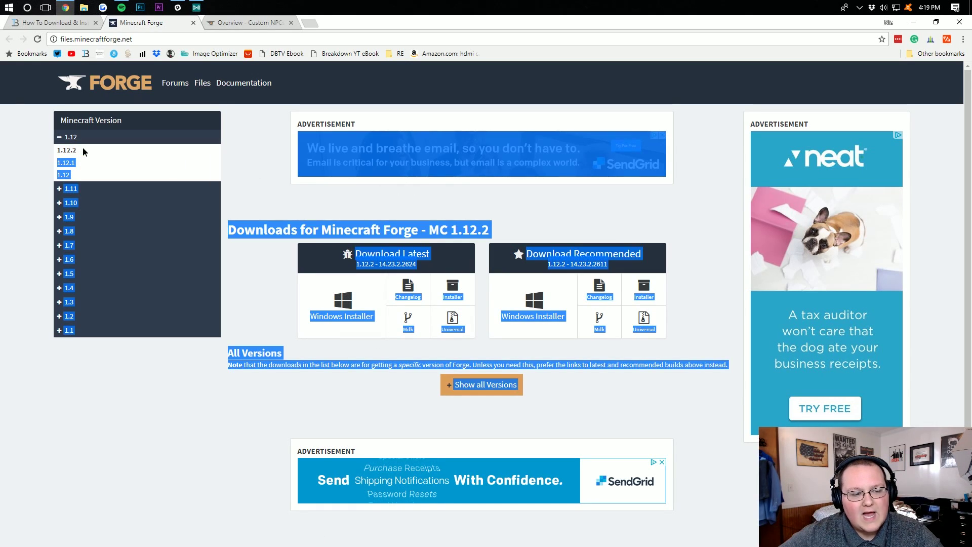
left_click(33, 156)
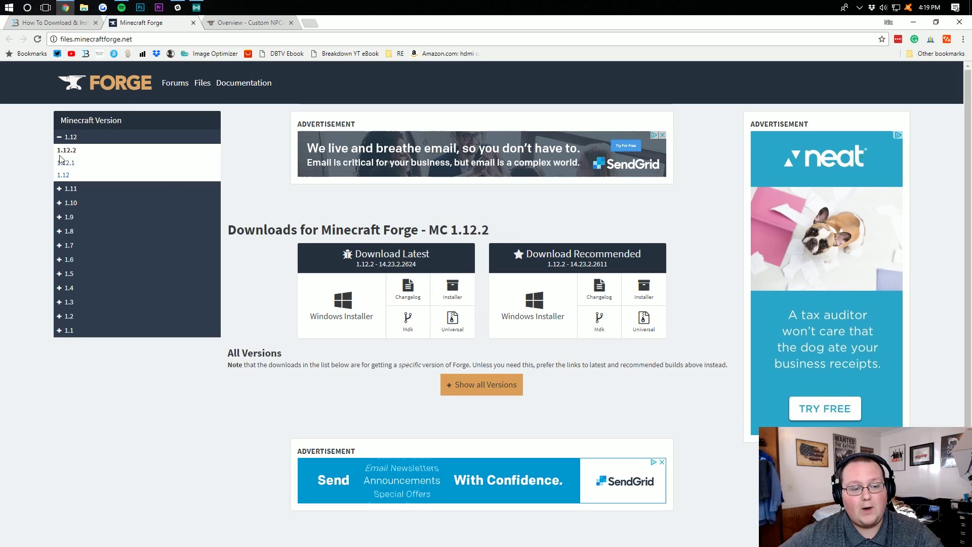
left_click_drag(430, 229, 540, 234)
left_click(540, 211)
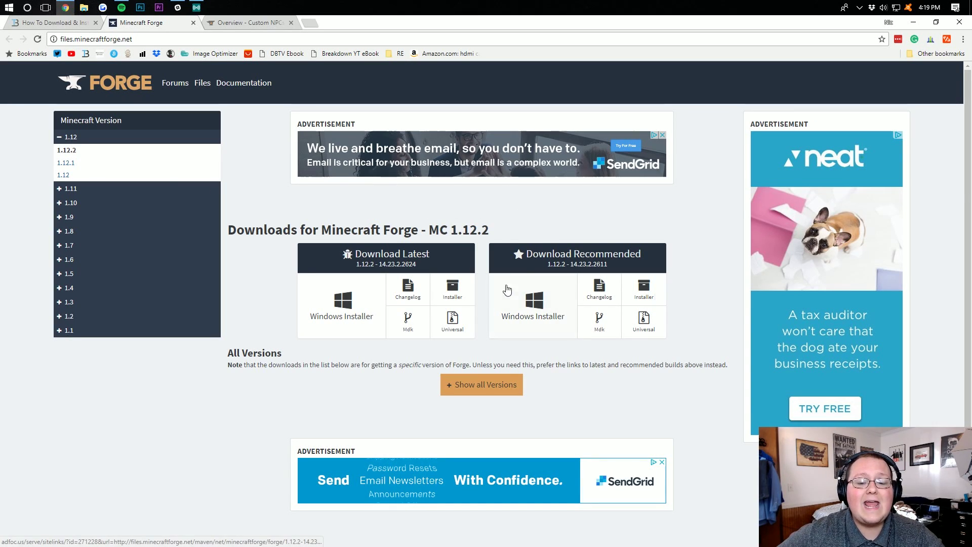
- Download the latest Forge 1.12.2 installer, skip the advertisement, keep the .jar file and close the ad page
left_click(442, 288)
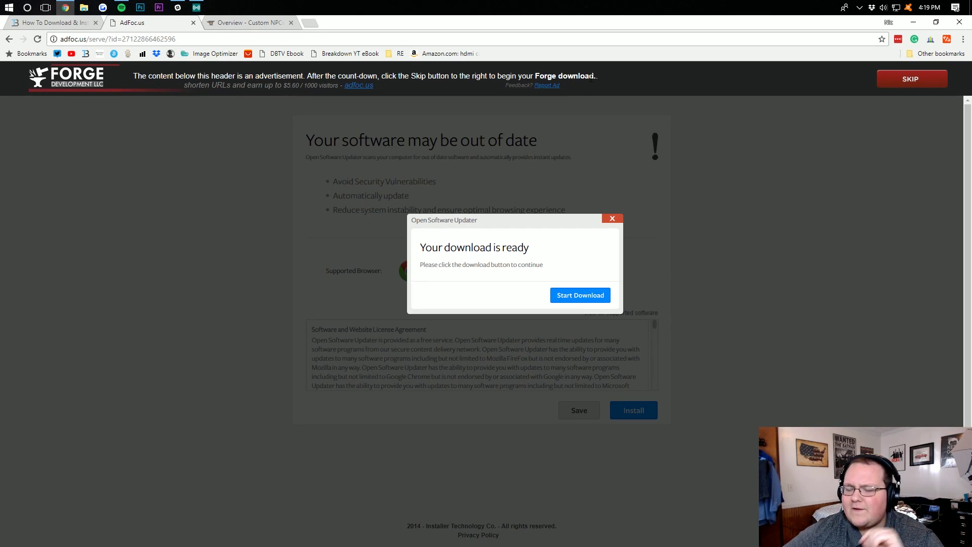
left_click(909, 81)
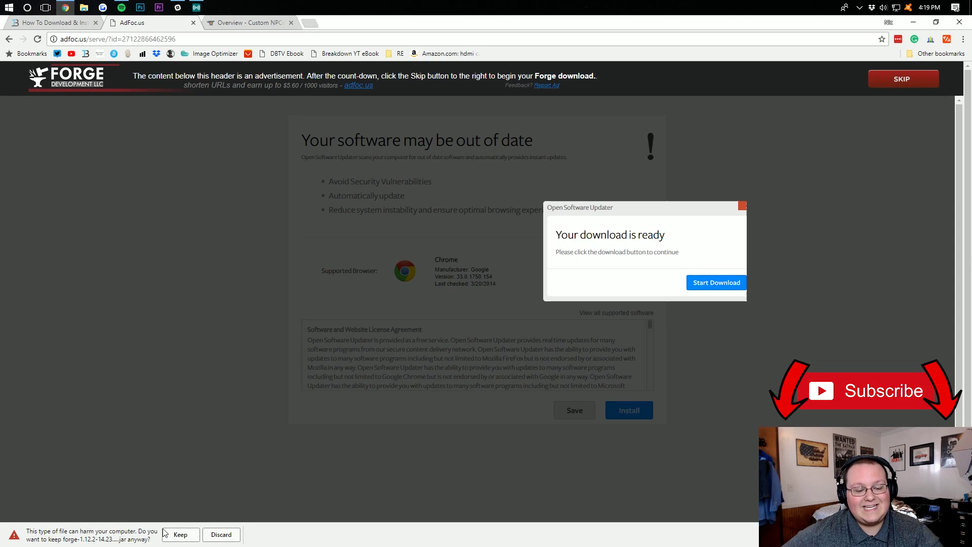
left_click(180, 534)
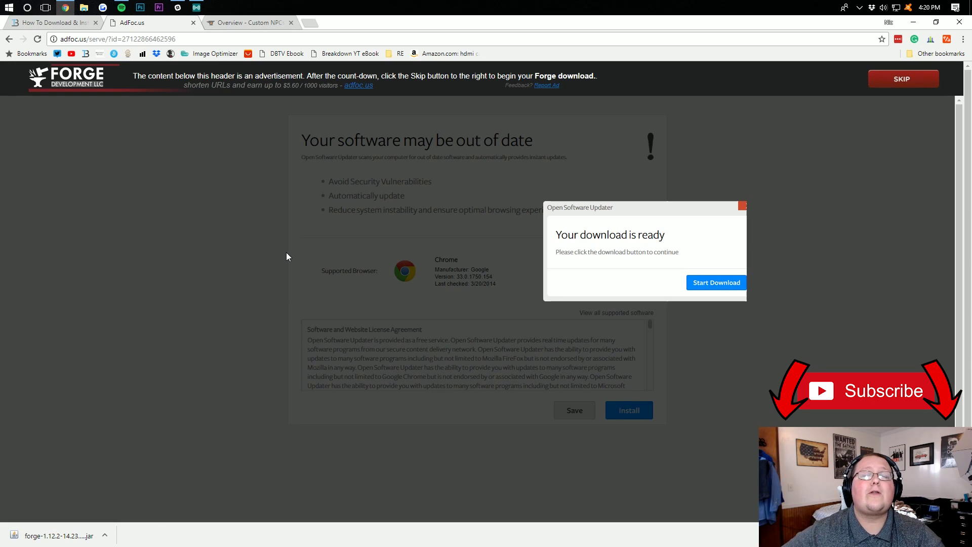
left_click(194, 22)
- Download CustomNPCs_1.12.2(20jan18).jar from the Custom NPCs project's file list and keep the file
left_click(144, 23)
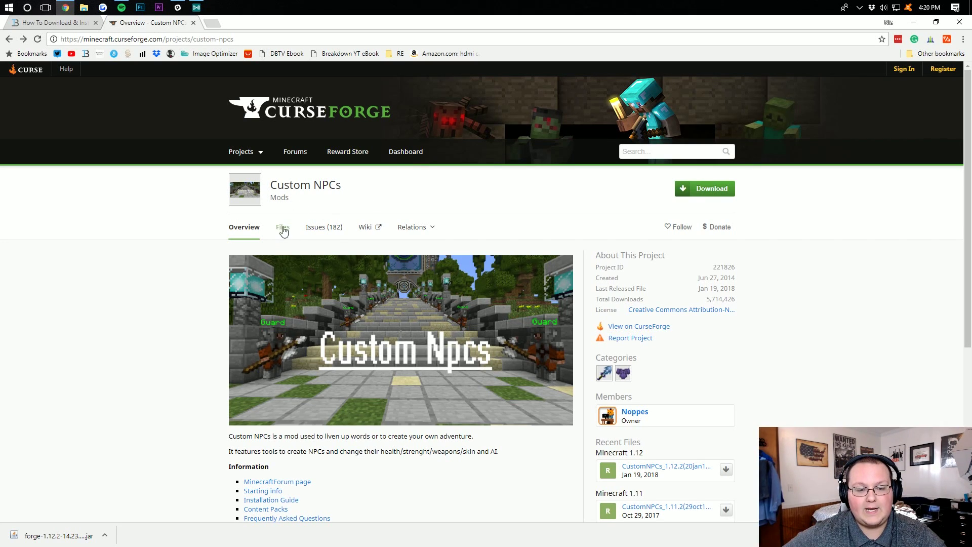
left_click(281, 229)
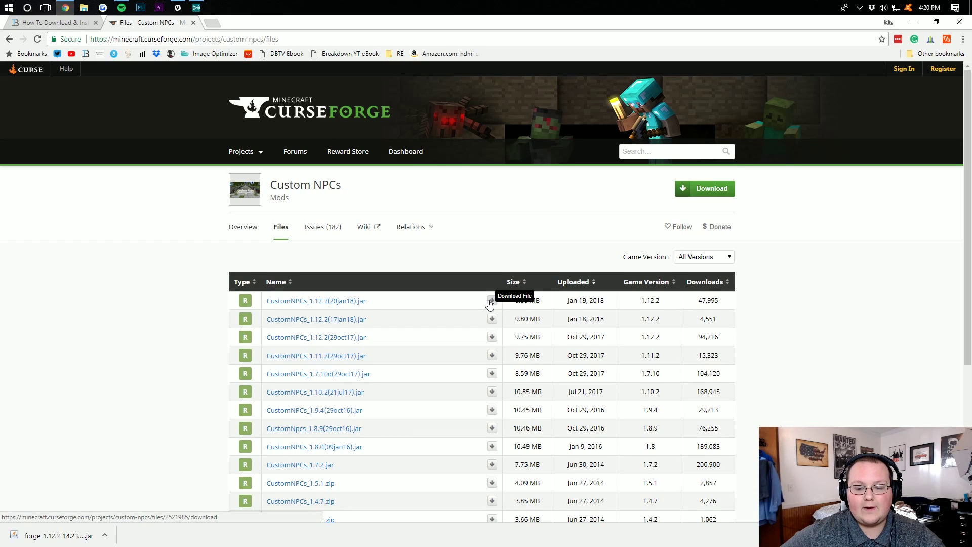
left_click(492, 302)
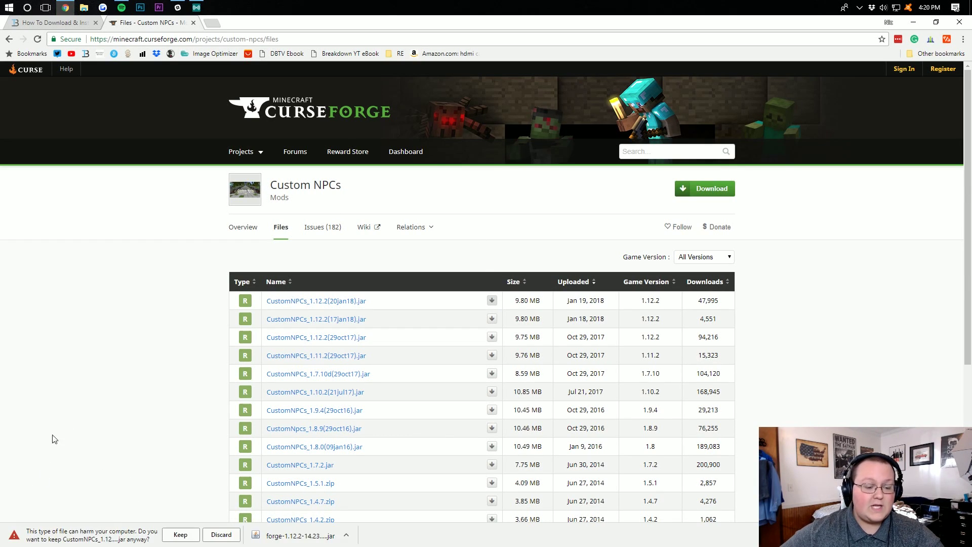
left_click(182, 534)
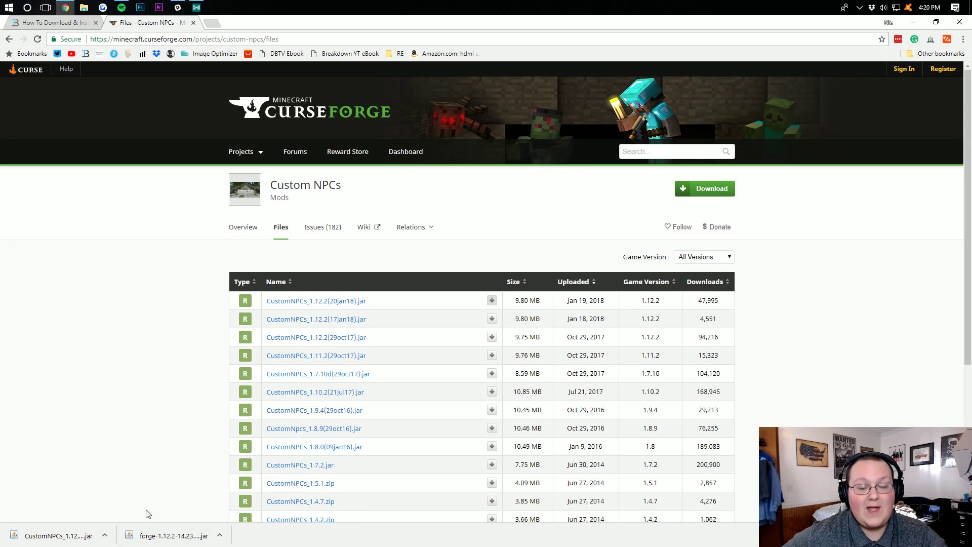
left_click_drag(725, 304, 695, 305)
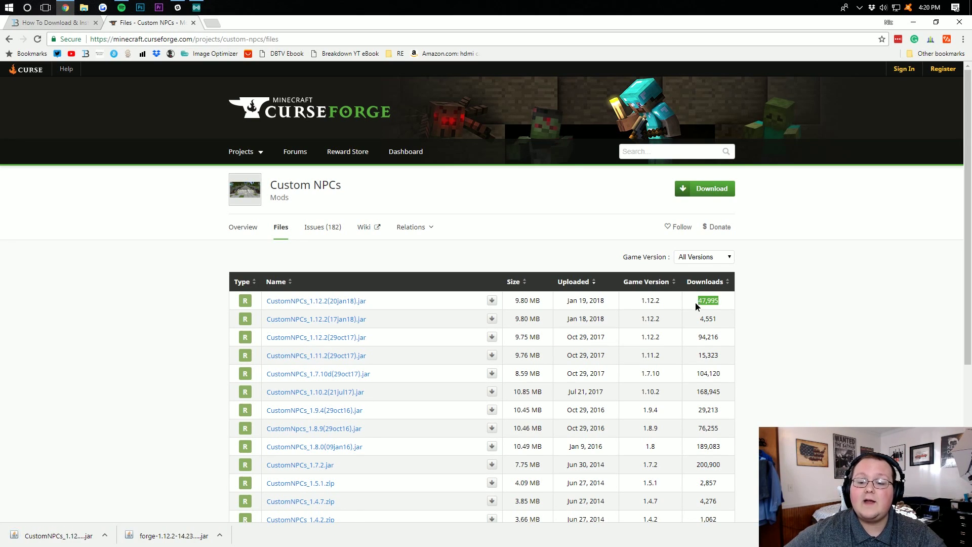
left_click(767, 318)
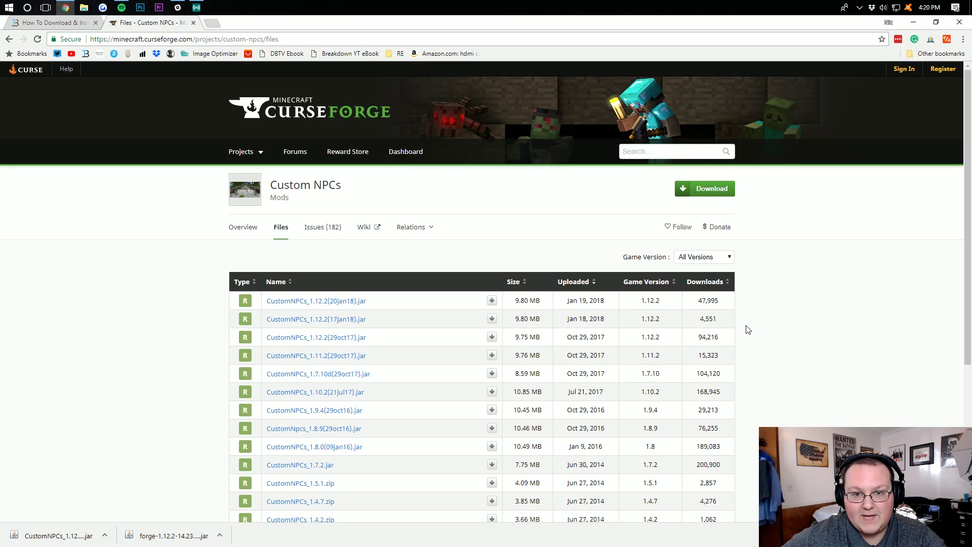
- Minimize the browser and move the downloaded Forge and Custom NPCs files to an open area of the desktop
left_click(913, 22)
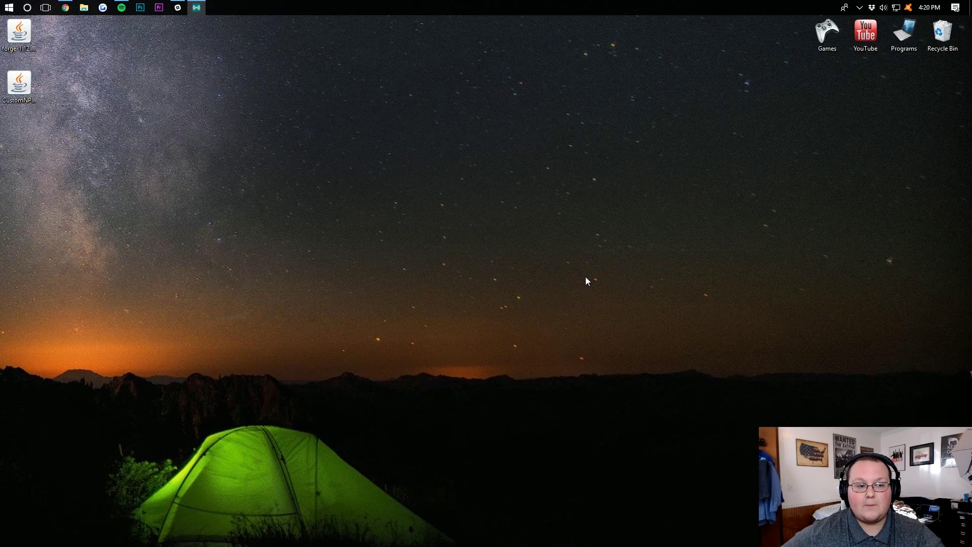
mouse_move(253, 319)
left_mouse_down()
mouse_move(20, 28)
mouse_move(477, 109)
mouse_move(481, 88)
mouse_move(464, 92)
mouse_move(442, 153)
mouse_move(399, 140)
left_mouse_up()
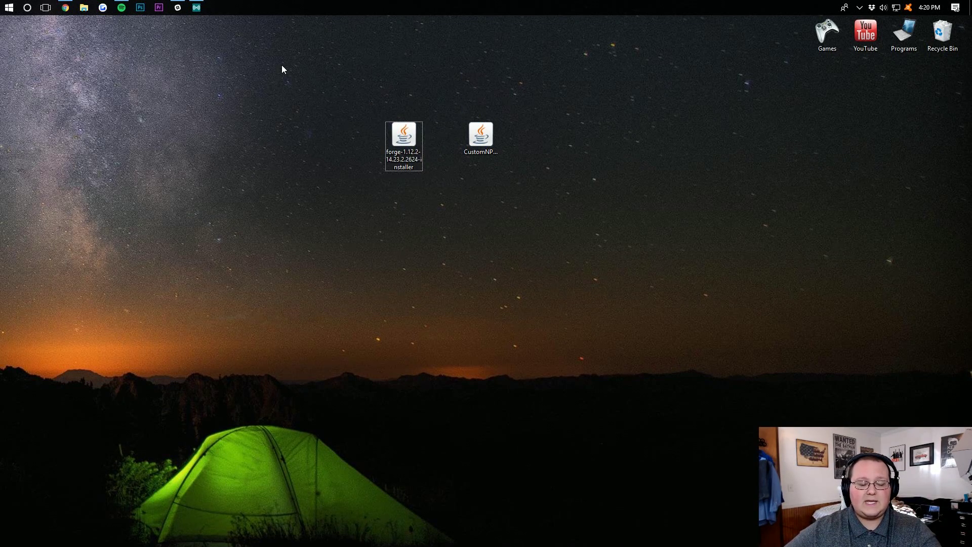
- Open the Downloads folder with the Run command "downloads" and close it again
key("super+r")
type("download")
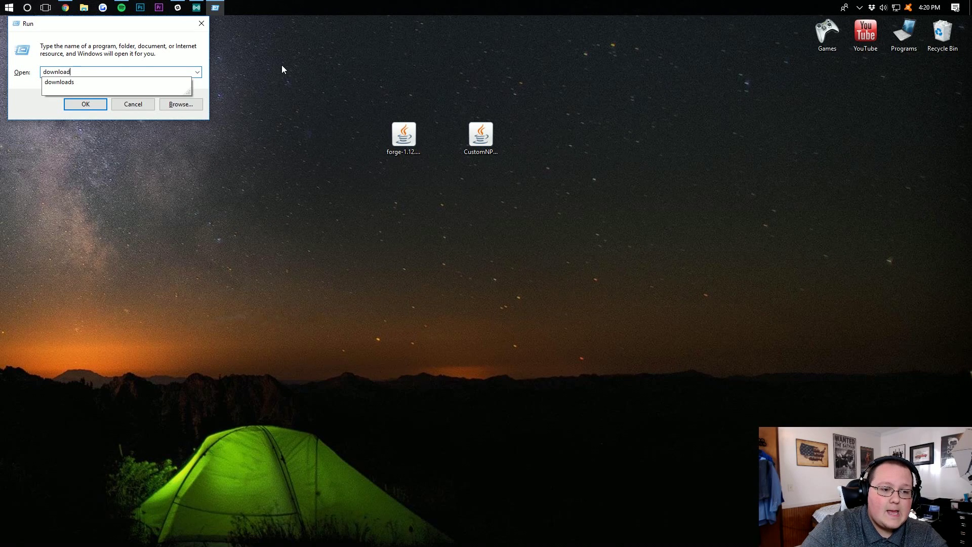
type("s")
key("Return")
left_click(716, 177)
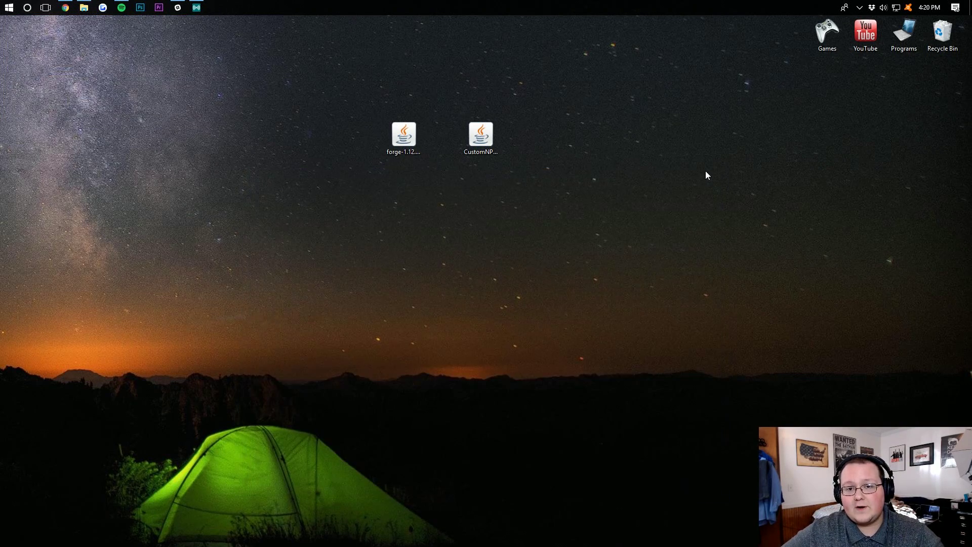
left_click_drag(641, 233, 650, 445)
left_click_drag(758, 472, 367, 202)
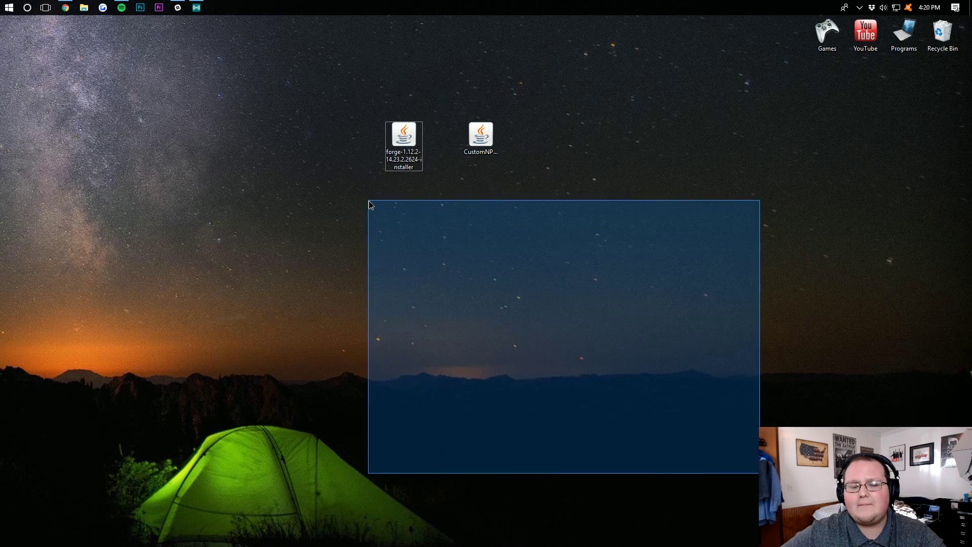
- Separate the two downloaded files on the desktop and install the Forge client with the forge-1.12.2-14.23.2.2624 installer
left_click_drag(464, 134, 733, 187)
left_click_drag(388, 139, 427, 87)
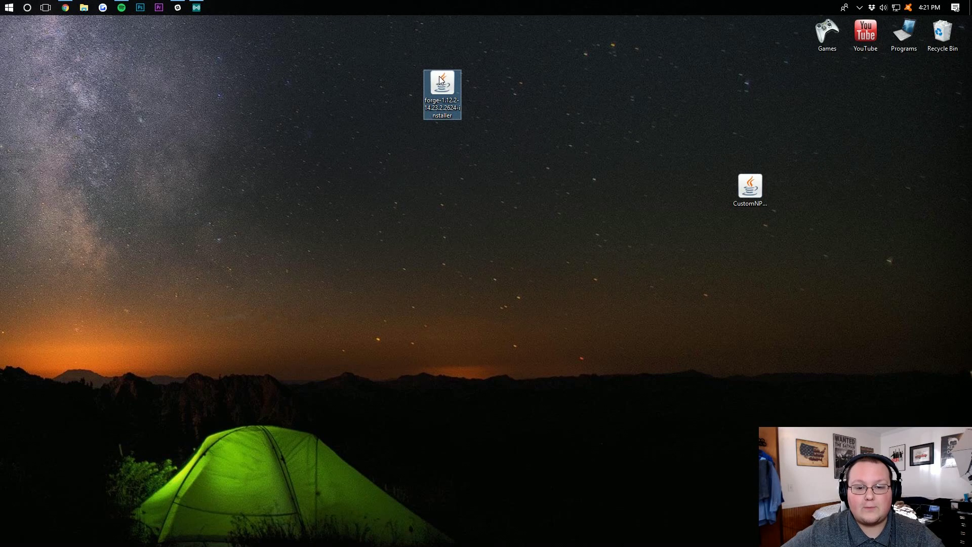
right_click(441, 80)
mouse_move(457, 171)
left_click(618, 173)
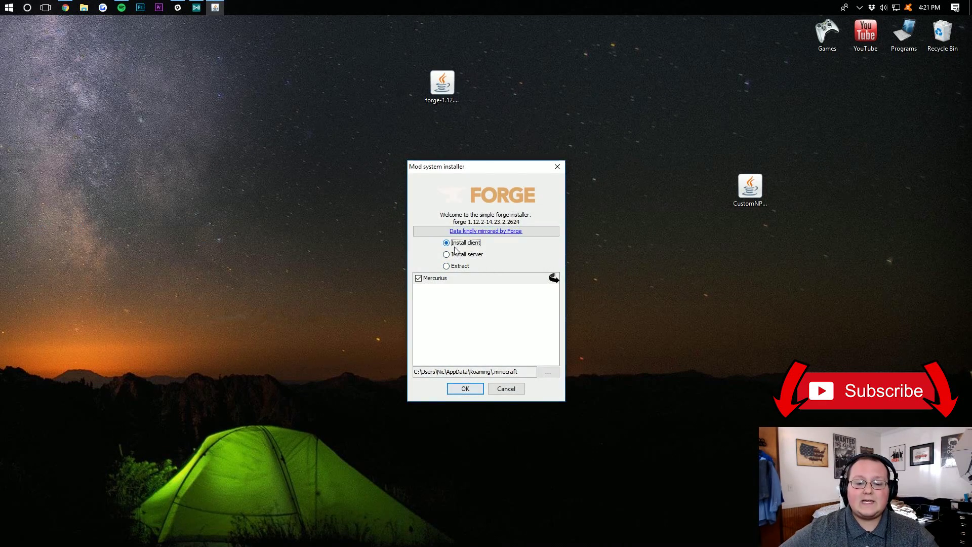
left_click(471, 390)
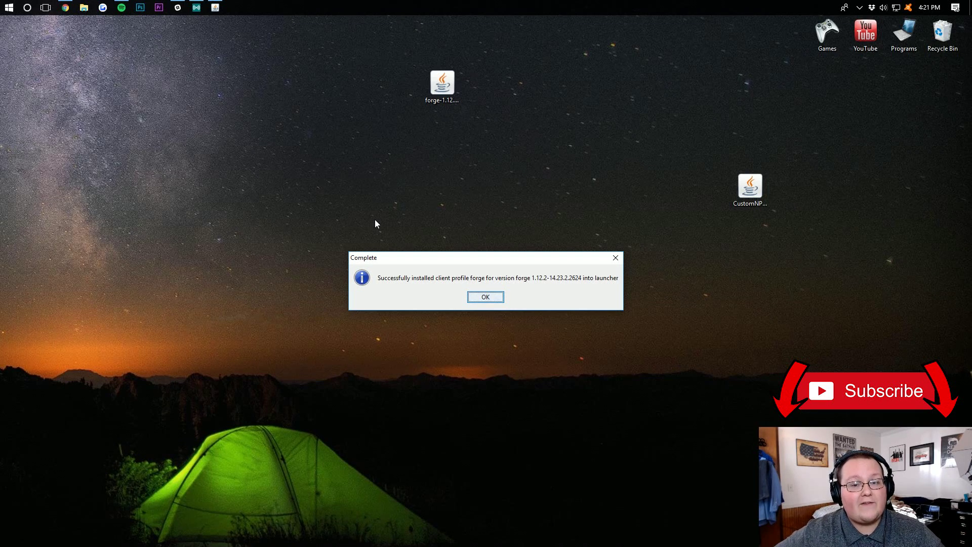
left_click(483, 297)
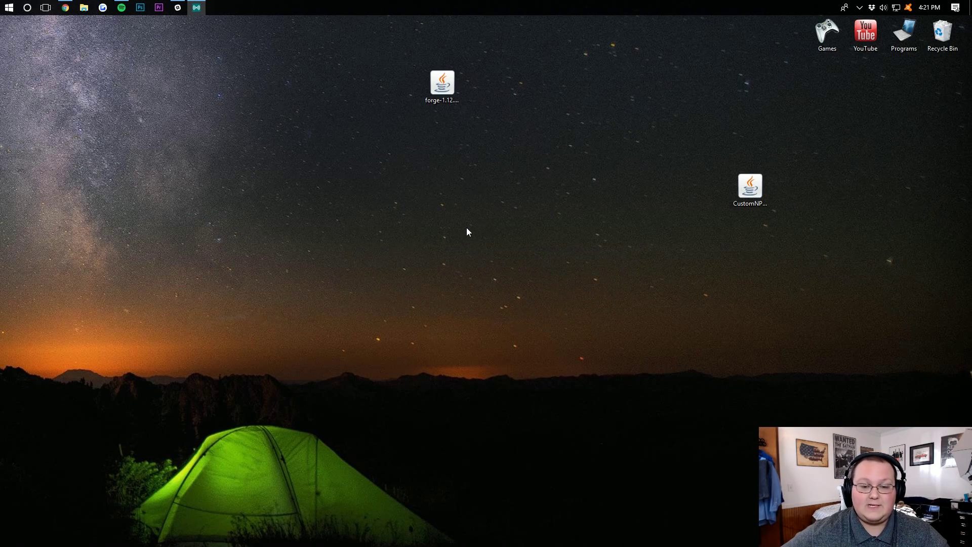
- Move the Forge installer below the Recycle Bin and place the Custom NPCs file in the desktop's open area
left_click_drag(445, 88, 945, 140)
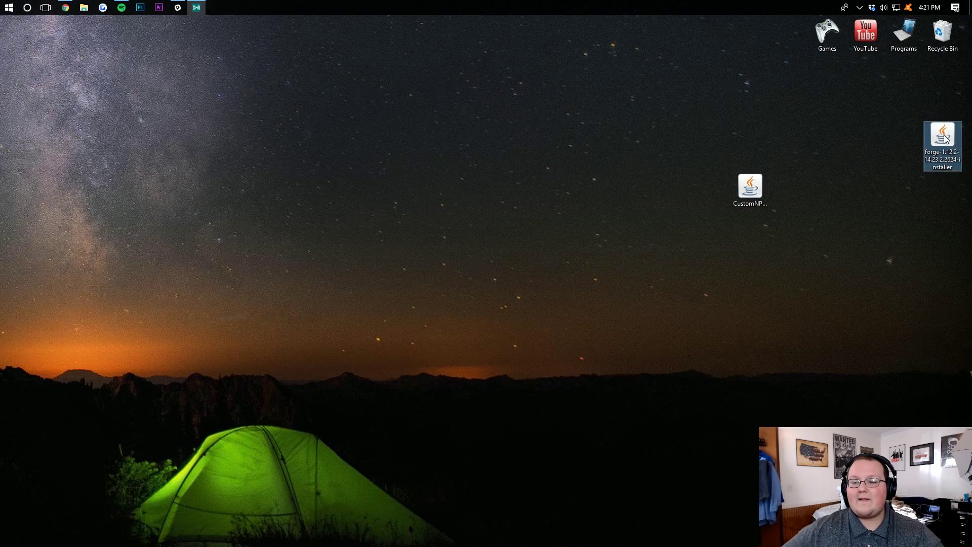
left_click_drag(750, 188, 405, 89)
left_click_drag(405, 89, 485, 147)
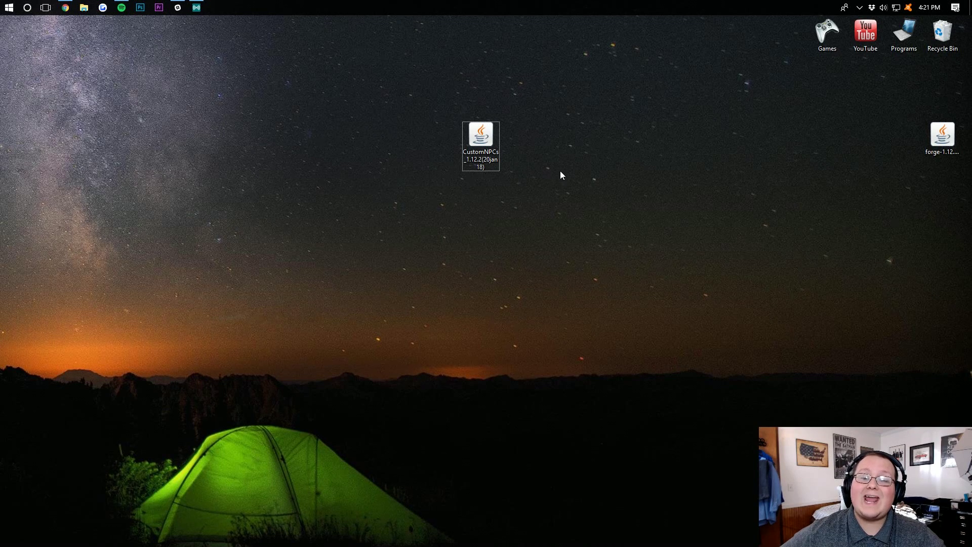
- Run %appdata% to reach the Roaming folder and open its .minecraft folder
key("super+r")
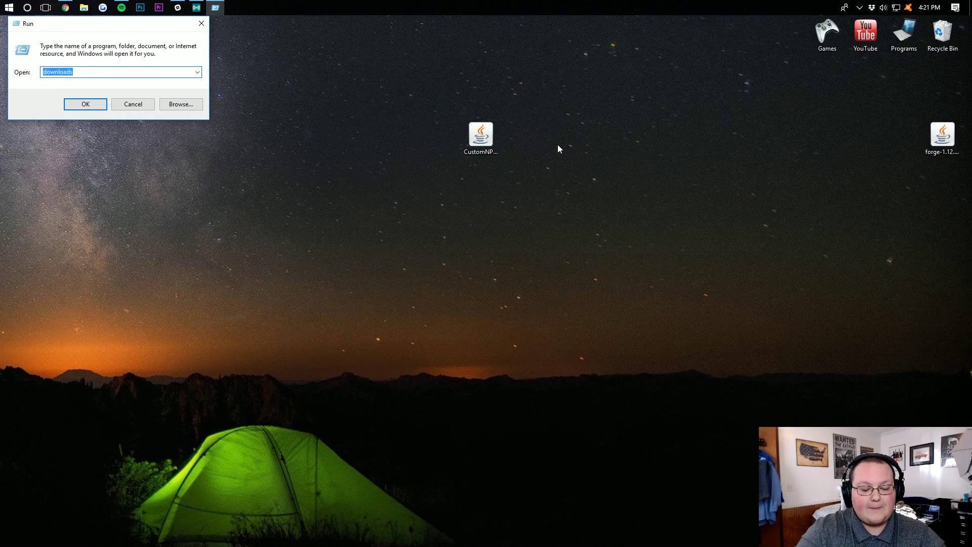
type("%appdata")
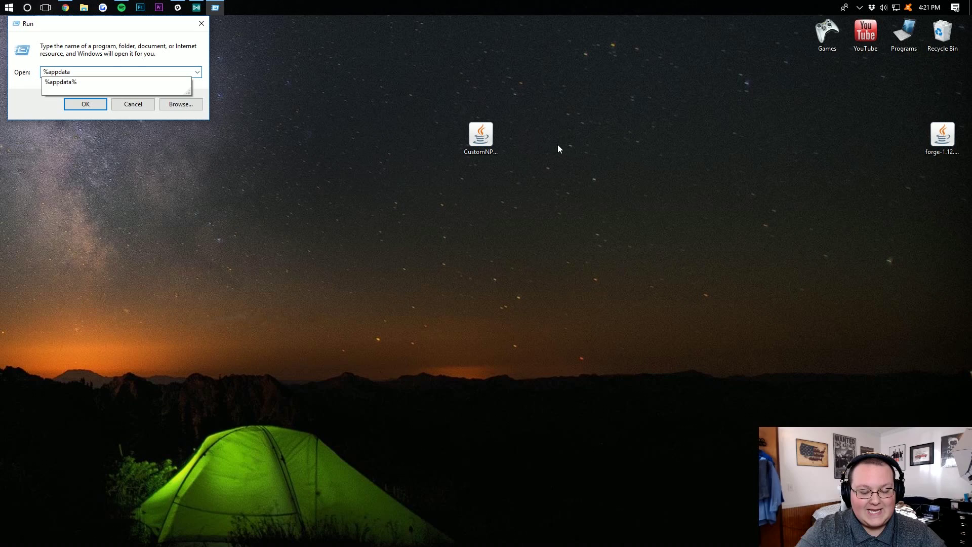
type("%")
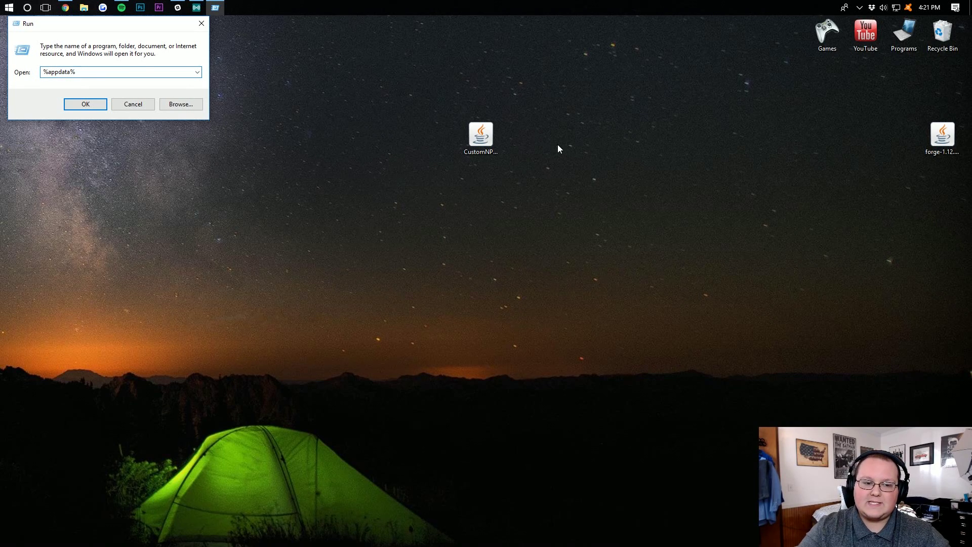
key("Return")
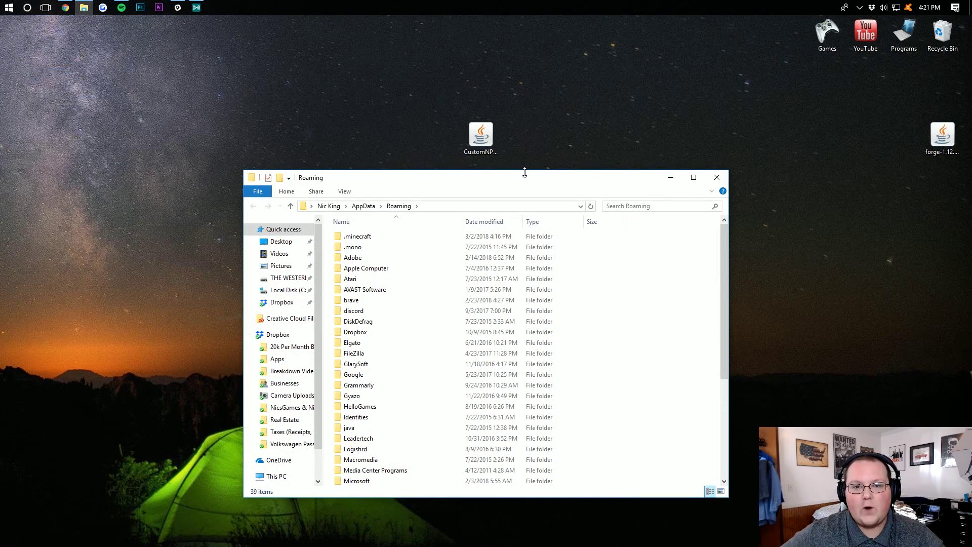
double_click(357, 238)
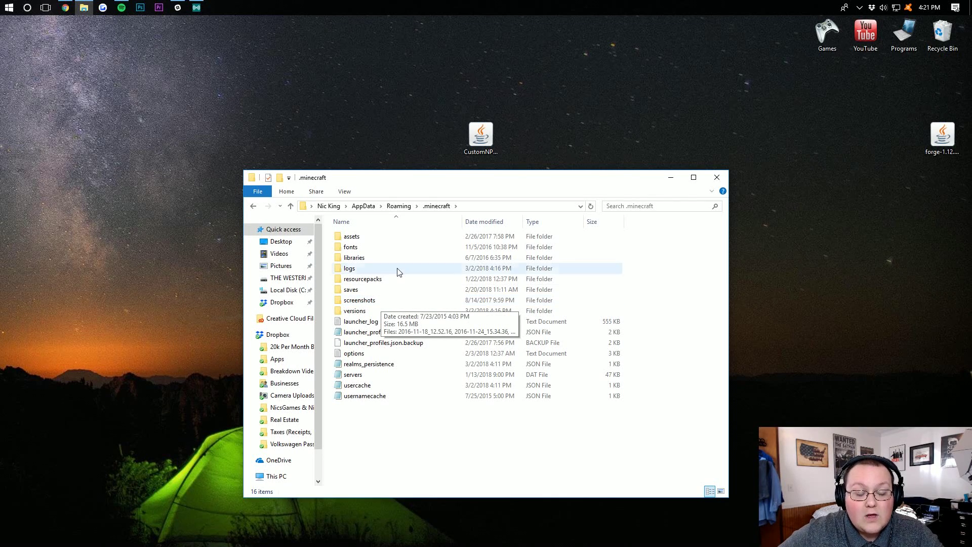
- Create a new folder named "mods" inside the .minecraft folder
right_click(436, 427)
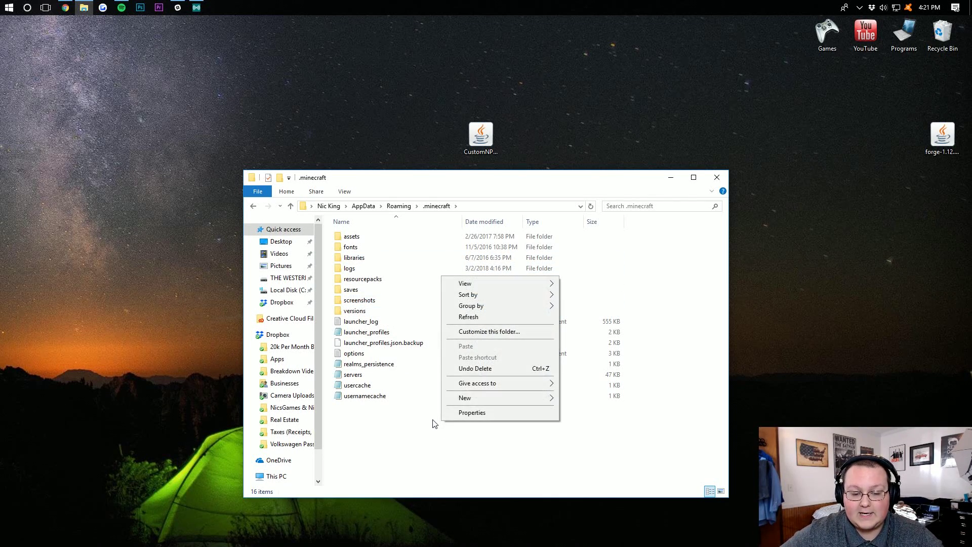
mouse_move(490, 394)
left_click(564, 400)
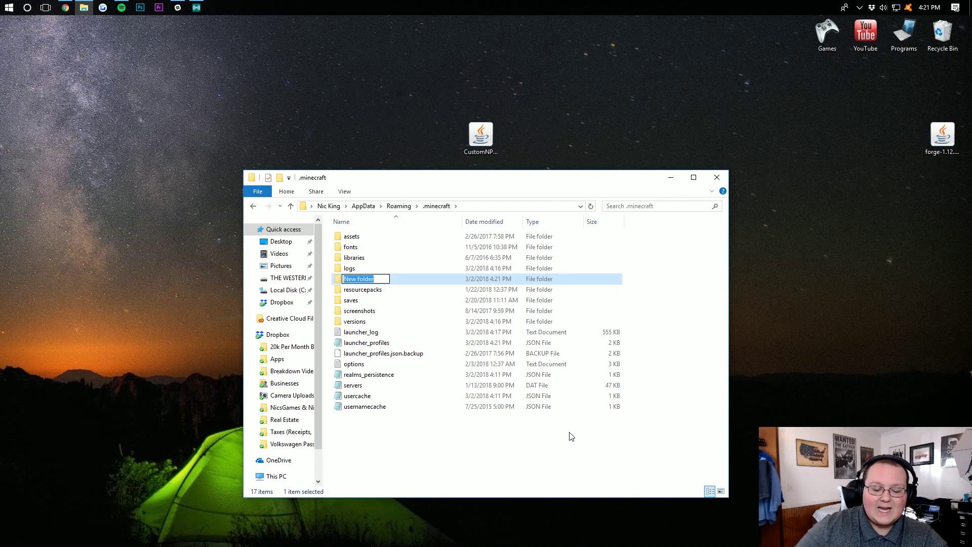
type("m")
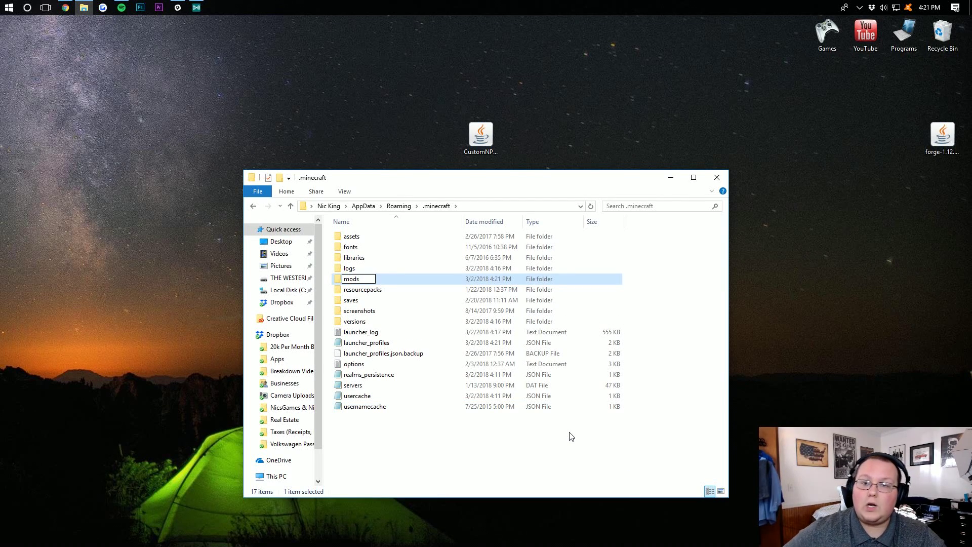
type("ods")
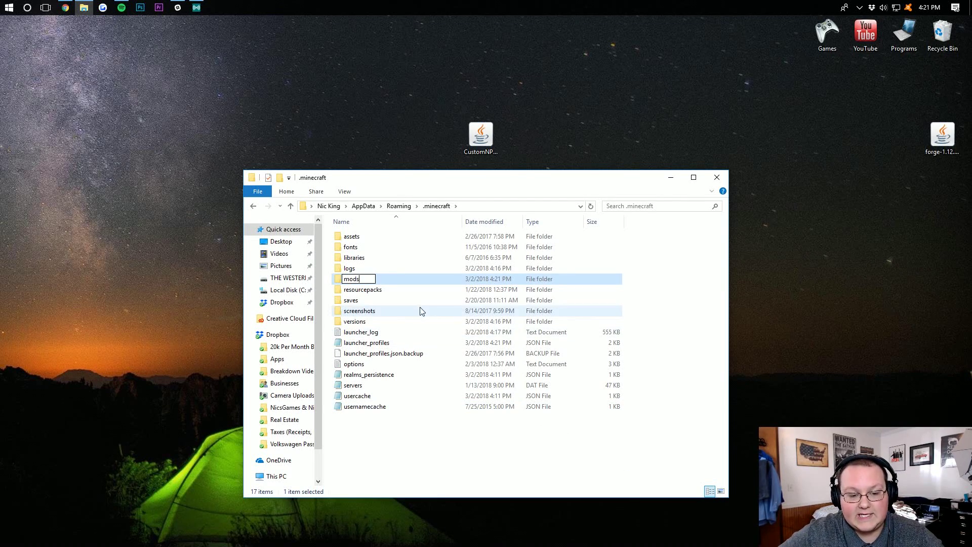
key("Return")
- Copy the CustomNPCs file from the desktop into the mods folder and close the folder window
double_click(389, 280)
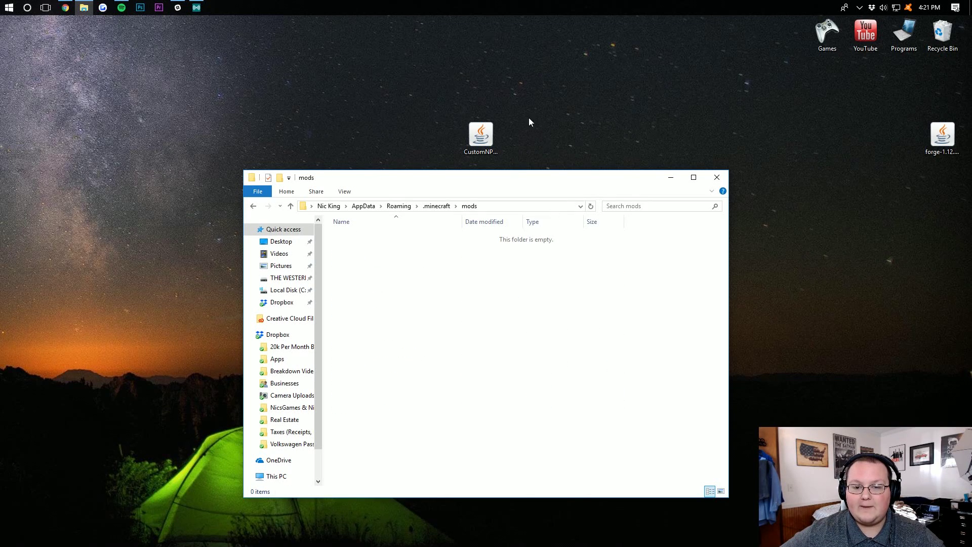
left_click_drag(475, 140, 527, 218)
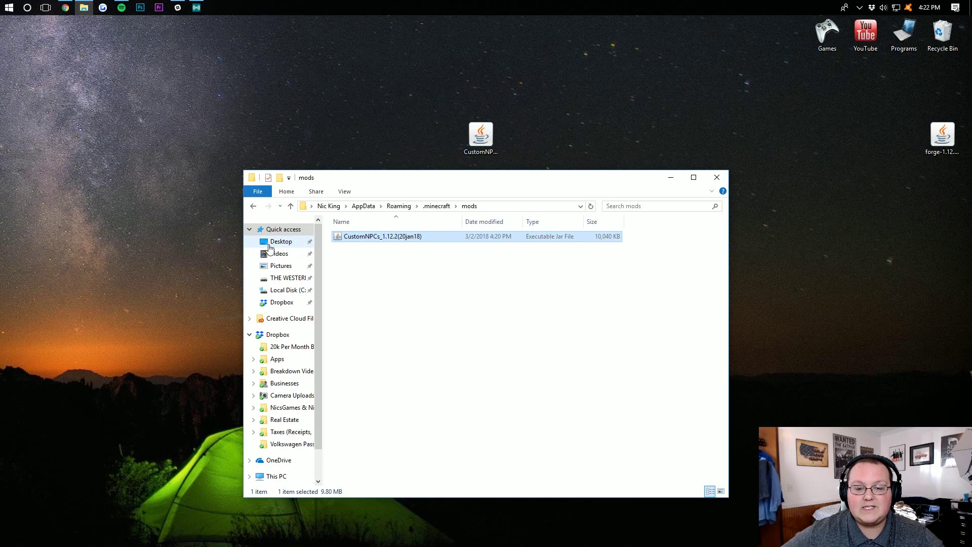
left_click(717, 178)
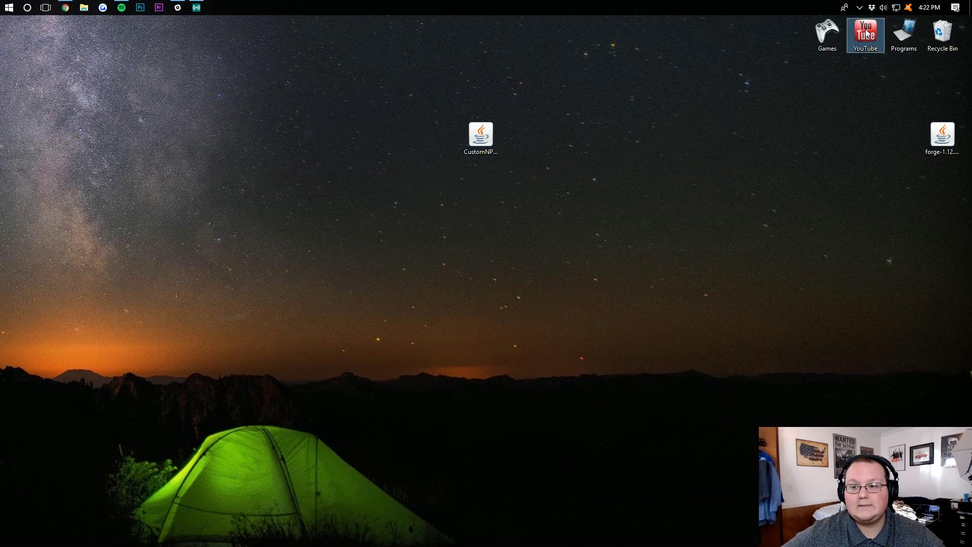
- Start the Minecraft launcher from the desktop's Games folder and select the forge profile, version 1.12.2-forge1.12.2-14.23.2.2624
double_click(826, 33)
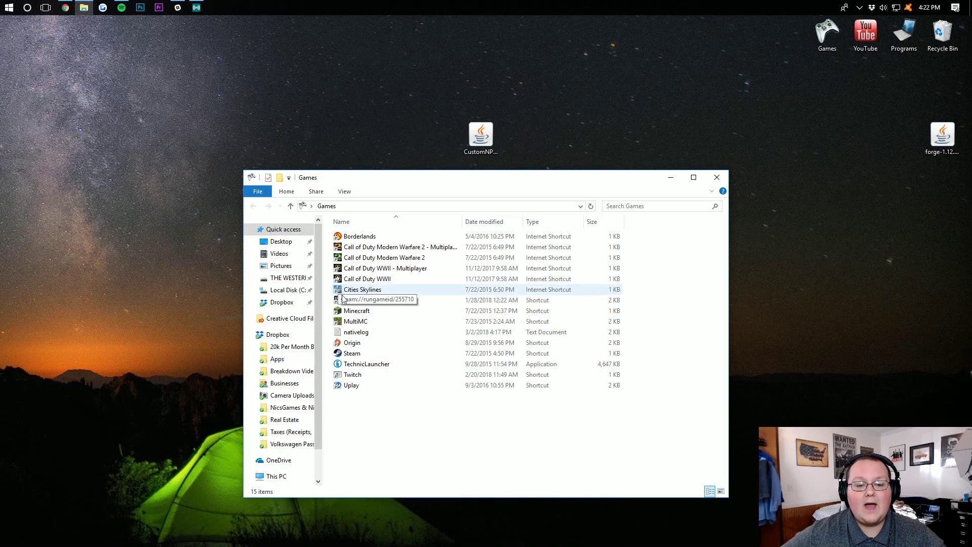
double_click(356, 311)
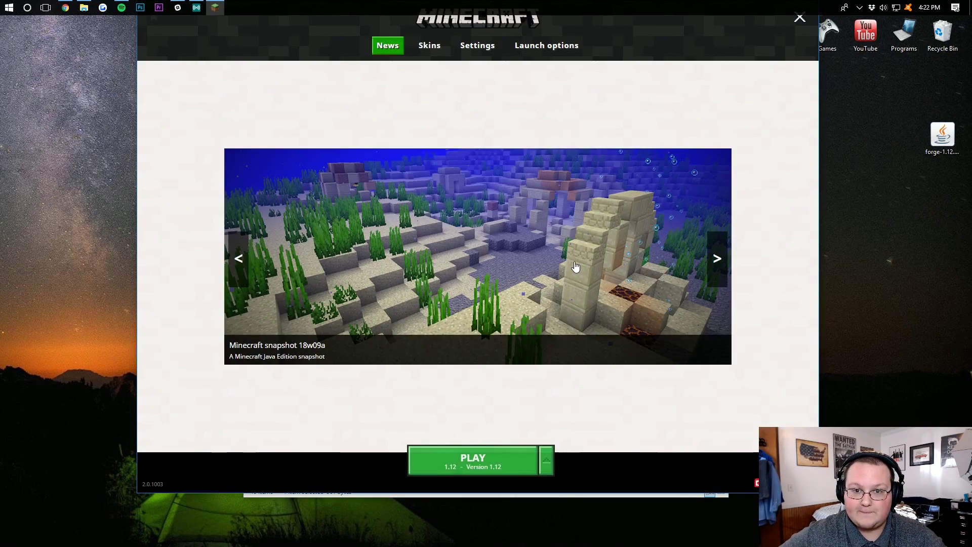
left_click(545, 457)
scroll(481, 351, "down", 2)
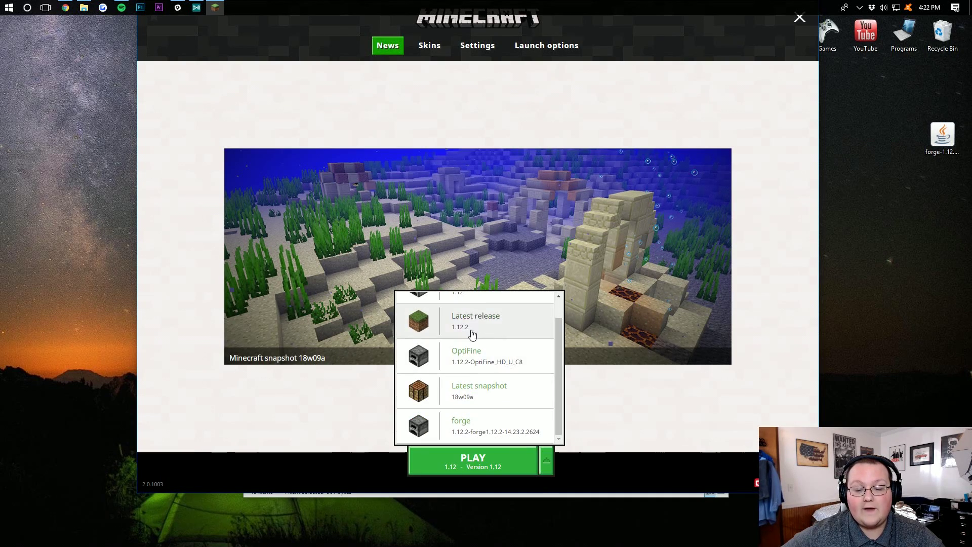
left_click(463, 425)
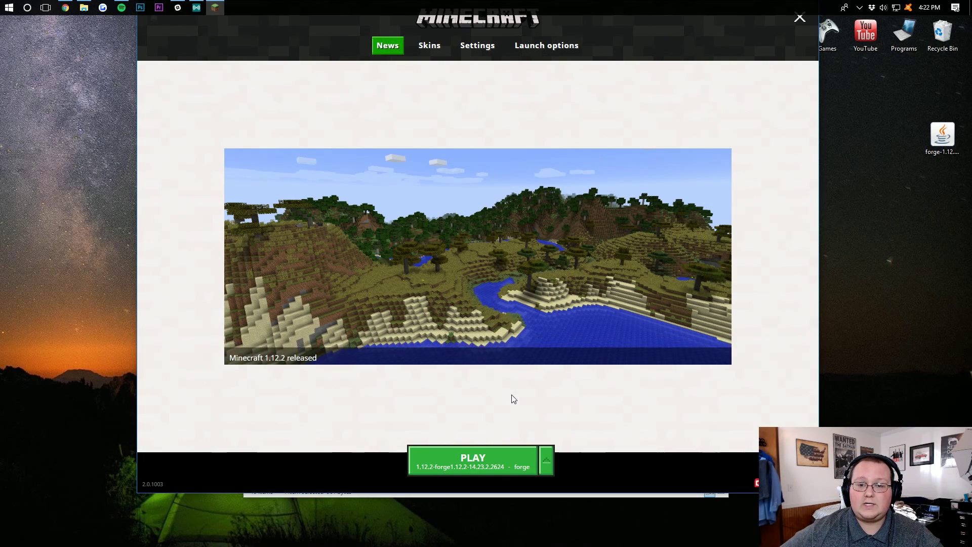
- Set the forge launch profile's version to release 1.12.2-forge1.12.2-14.23.2.2624 and save the profile
left_click(530, 47)
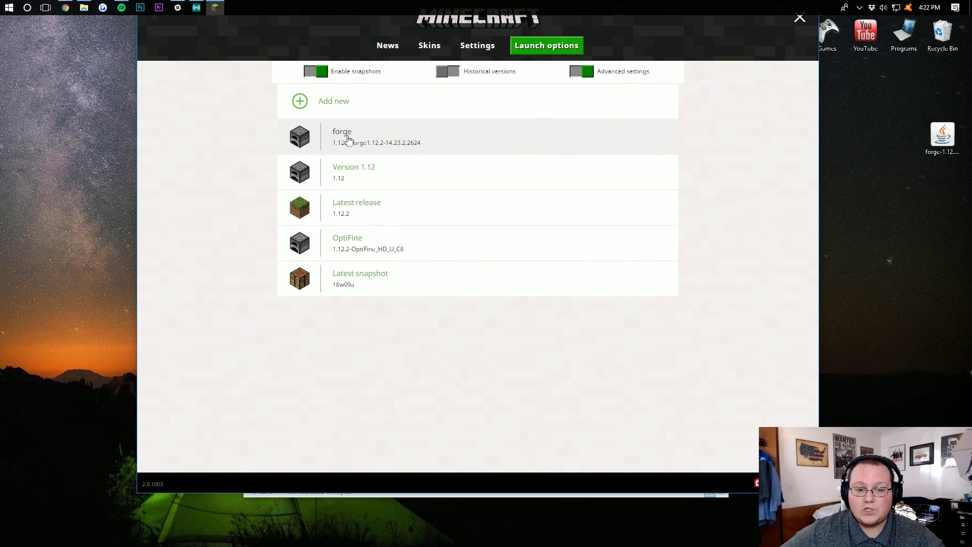
left_click(376, 139)
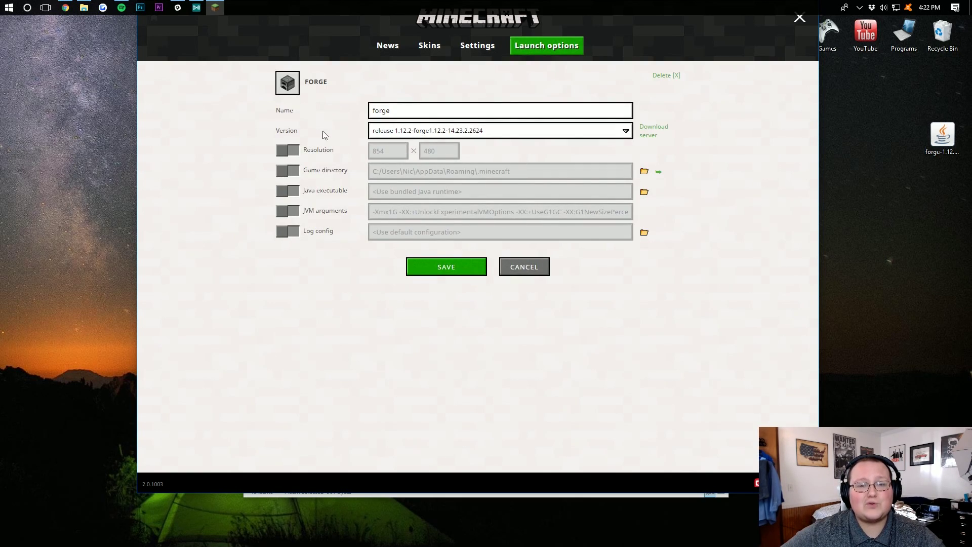
left_click(440, 129)
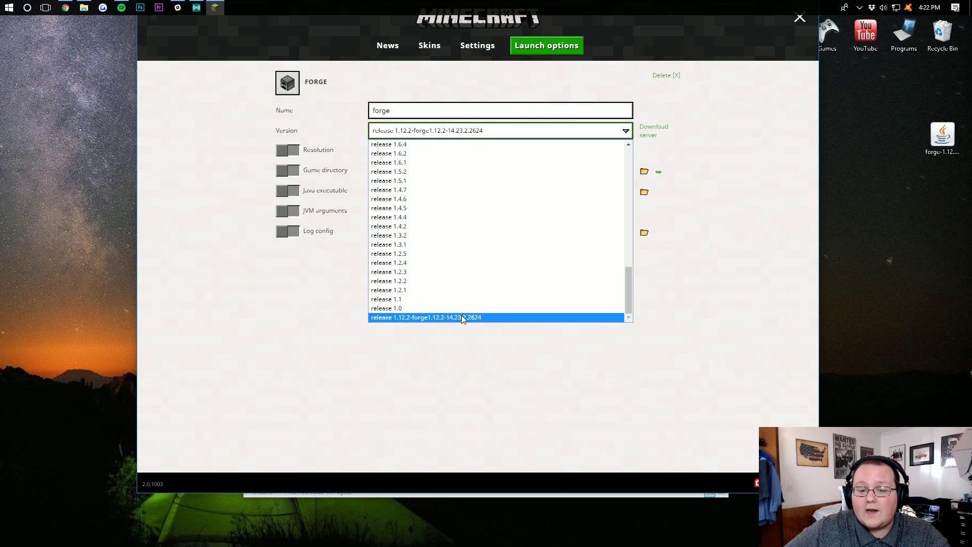
left_click(474, 320)
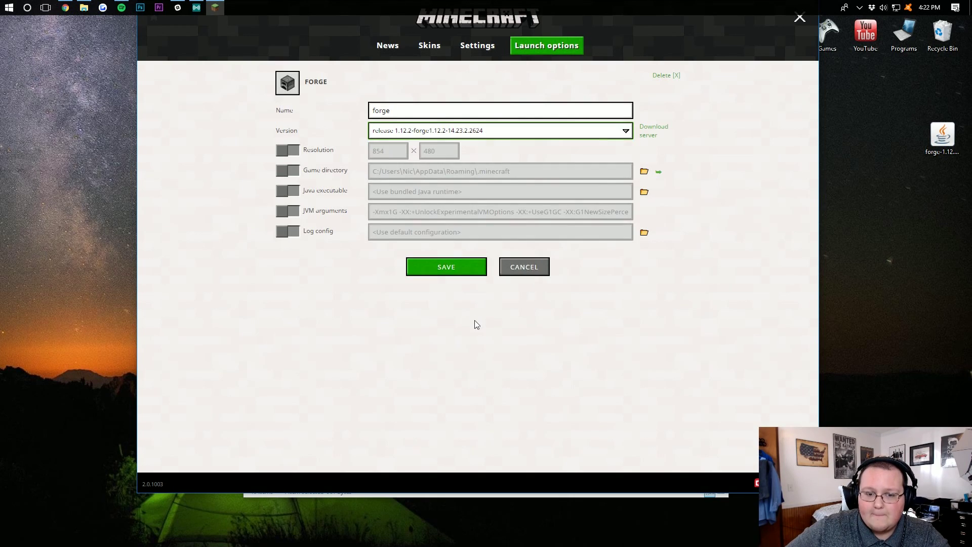
left_click(445, 265)
- Return to the launcher's News page, choose the forge profile and launch the game
left_click(395, 51)
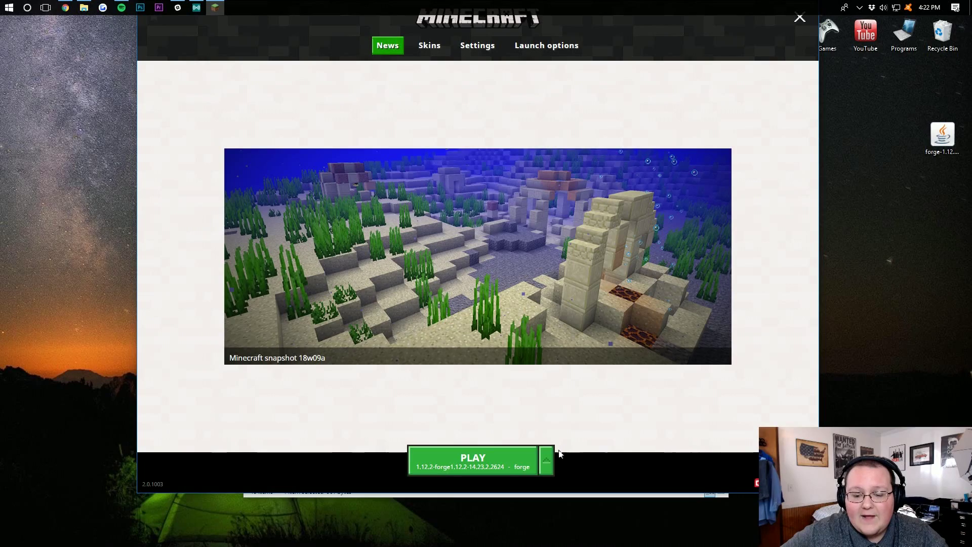
left_click(547, 459)
scroll(471, 314, "up", 1)
left_click(479, 310)
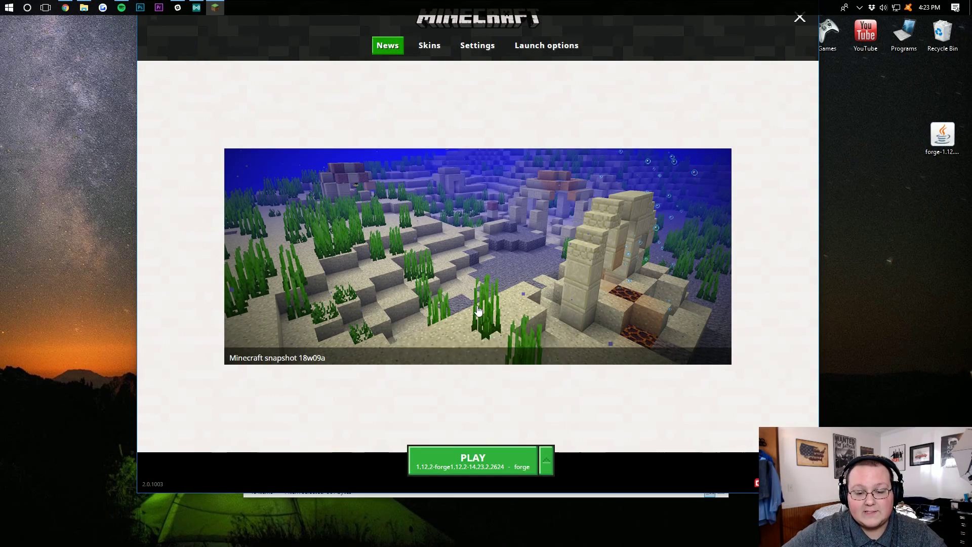
left_click(480, 455)
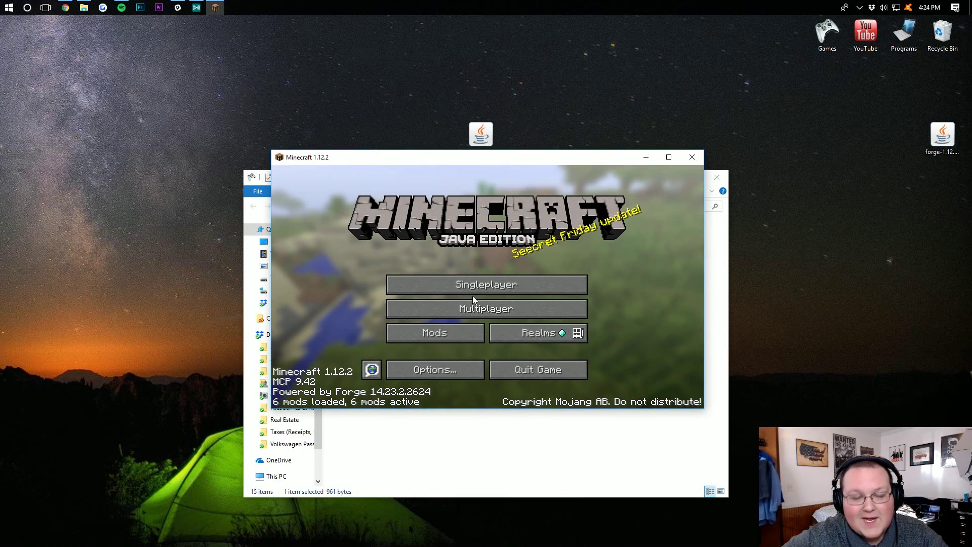
- Check the CustomNPCs entry in the game's mod list and return to the title screen
left_click(429, 335)
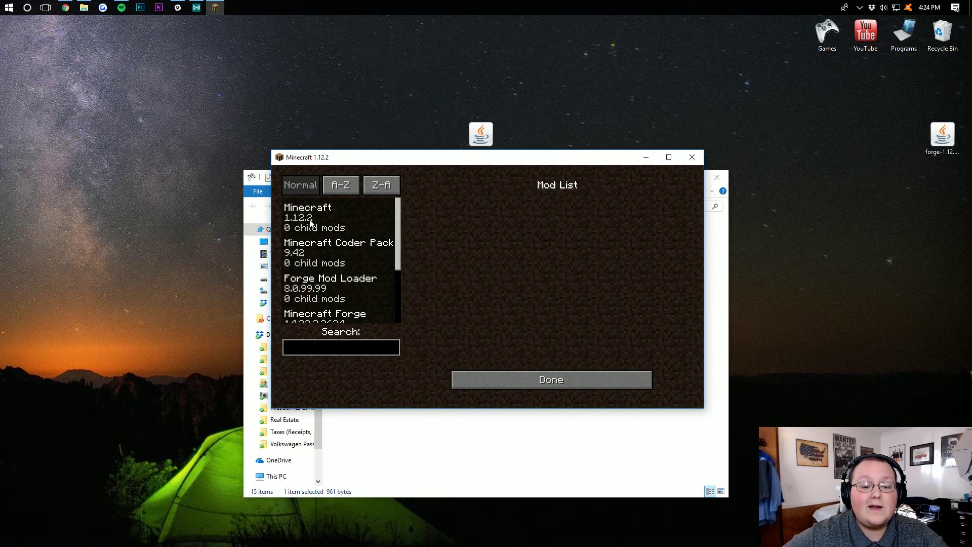
scroll(321, 274, "down", 3)
left_click(321, 299)
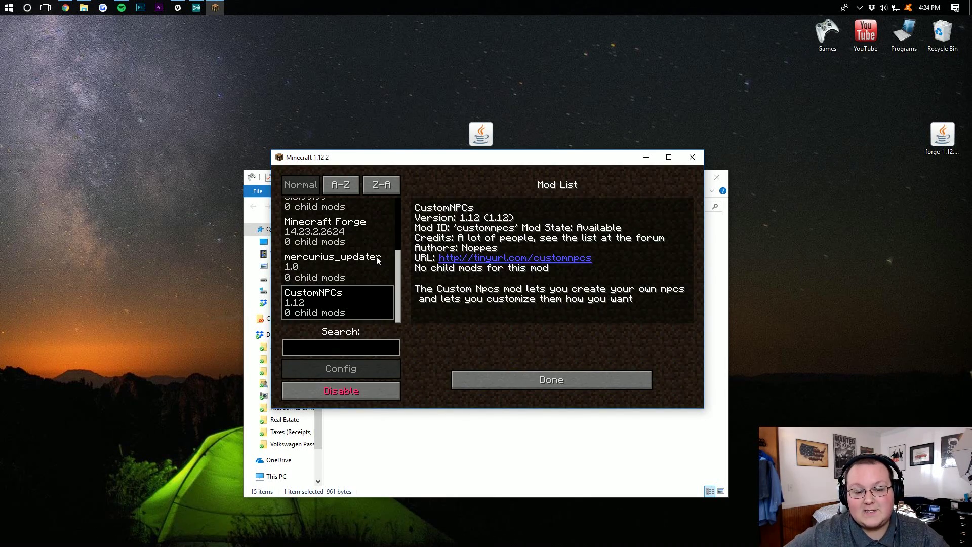
left_click(569, 378)
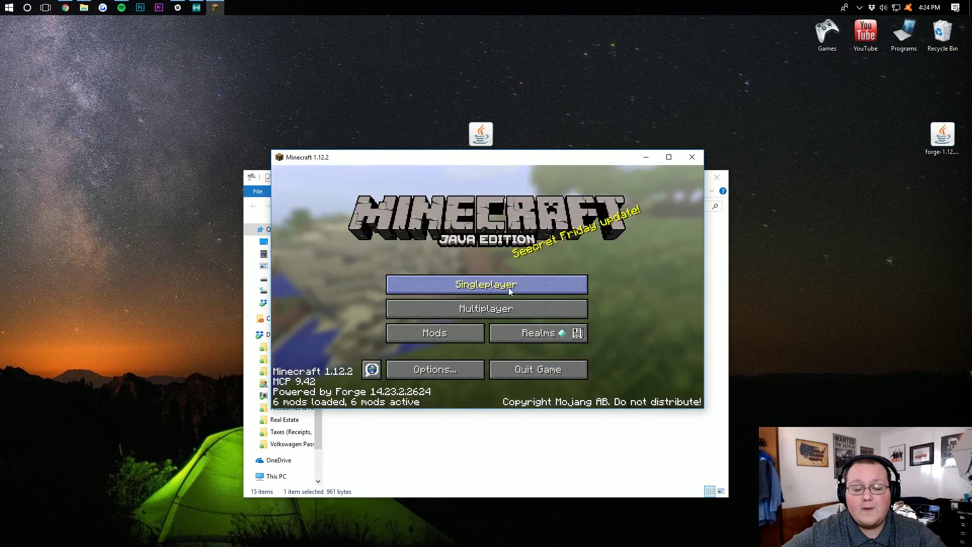
- Load a singleplayer world and open the CustomNpcs Tools category on page 2 of the creative inventory
left_click(395, 284)
double_click(430, 214)
key("e")
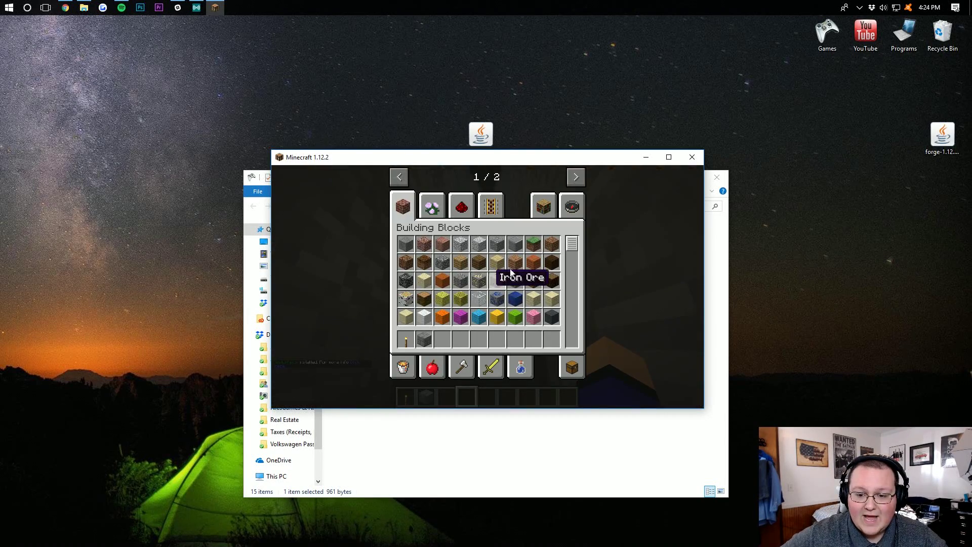
left_click(576, 177)
left_click(403, 203)
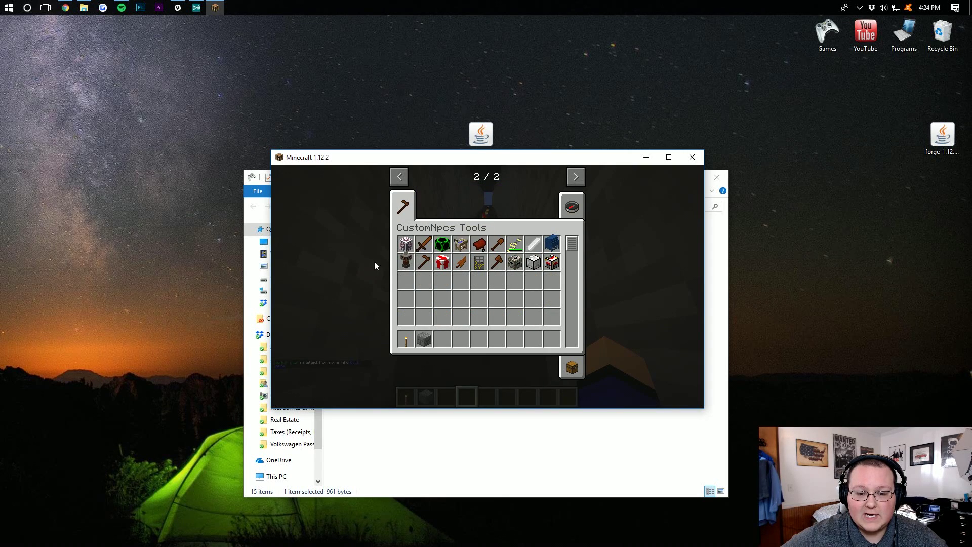